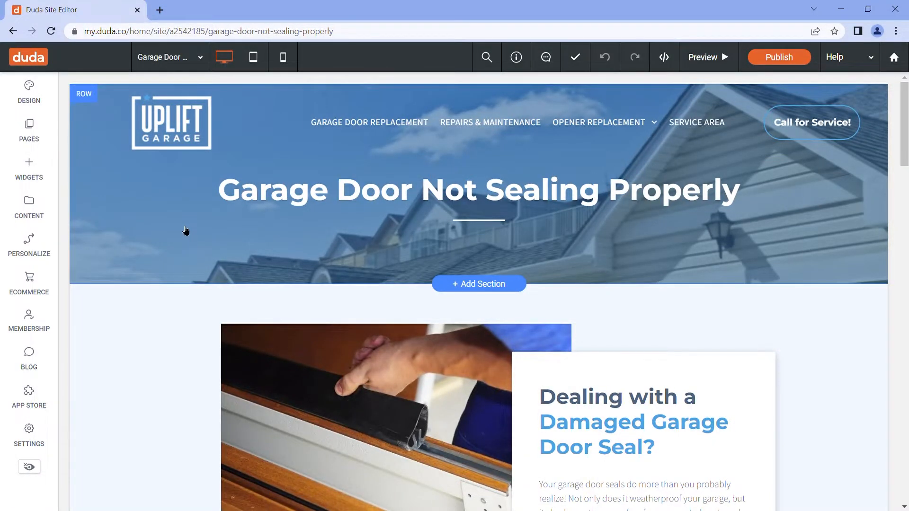
- Copy the row titled "How to Know When Your Garage Seal Needs Repair" on the Garage Door Not Sealing Properly page
{"action": "scroll", "coordinate": [186, 230], "scroll_direction": "down", "scroll_amount": 4}
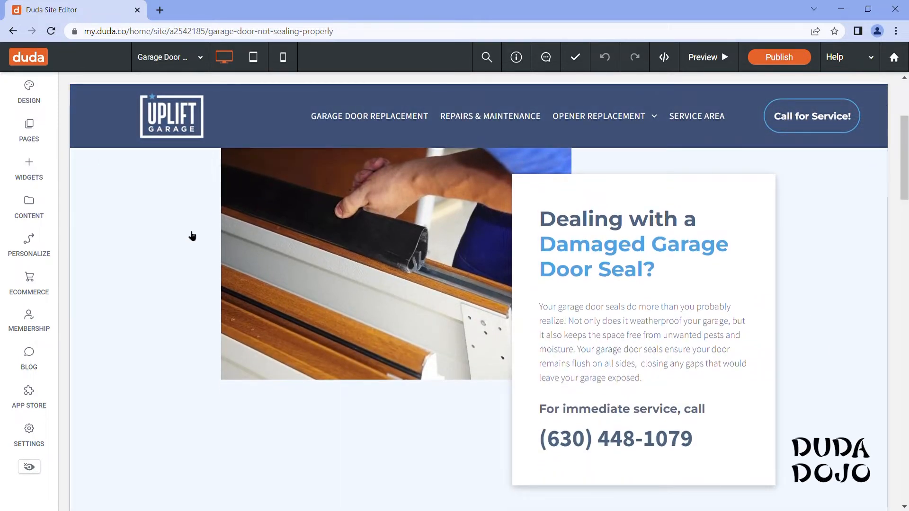
{"action": "scroll", "coordinate": [190, 239], "scroll_direction": "down", "scroll_amount": 10}
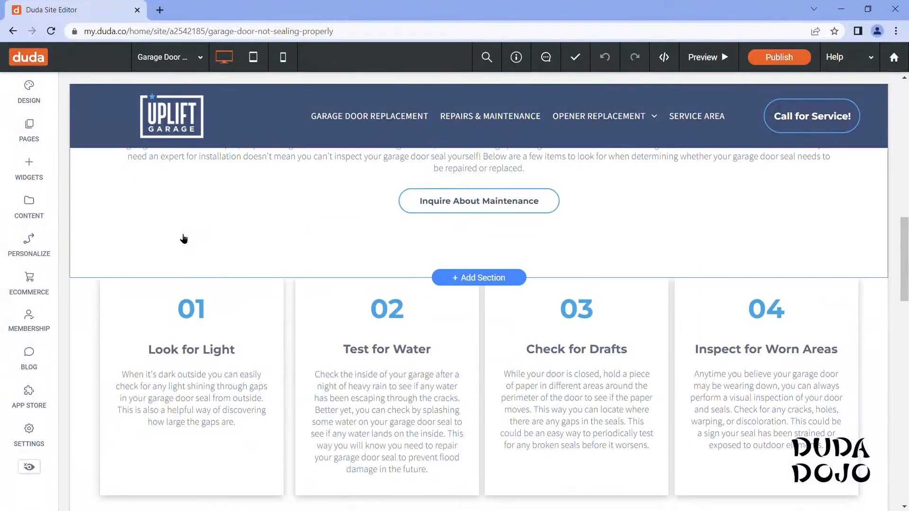
{"action": "scroll", "coordinate": [180, 242], "scroll_direction": "down", "scroll_amount": 10}
{"action": "scroll", "coordinate": [181, 241], "scroll_direction": "up", "scroll_amount": 15}
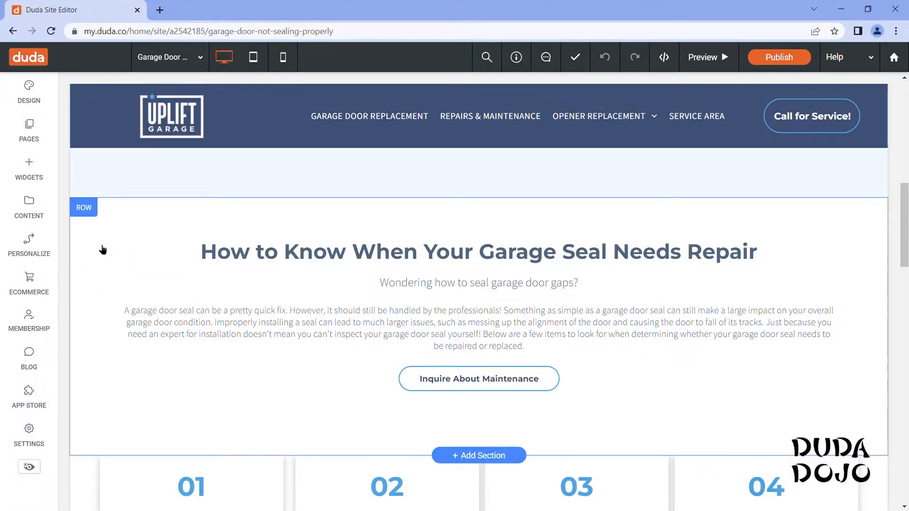
{"action": "left_click", "coordinate": [89, 213]}
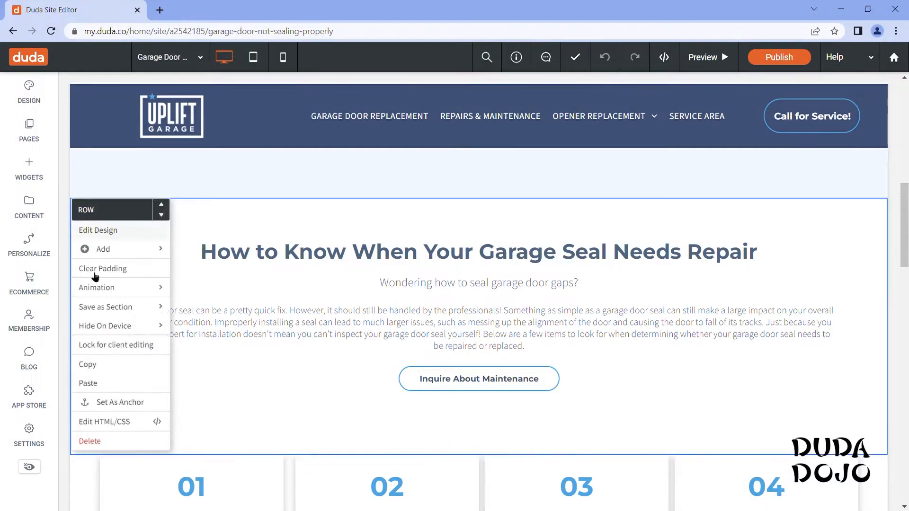
{"action": "left_click", "coordinate": [92, 368]}
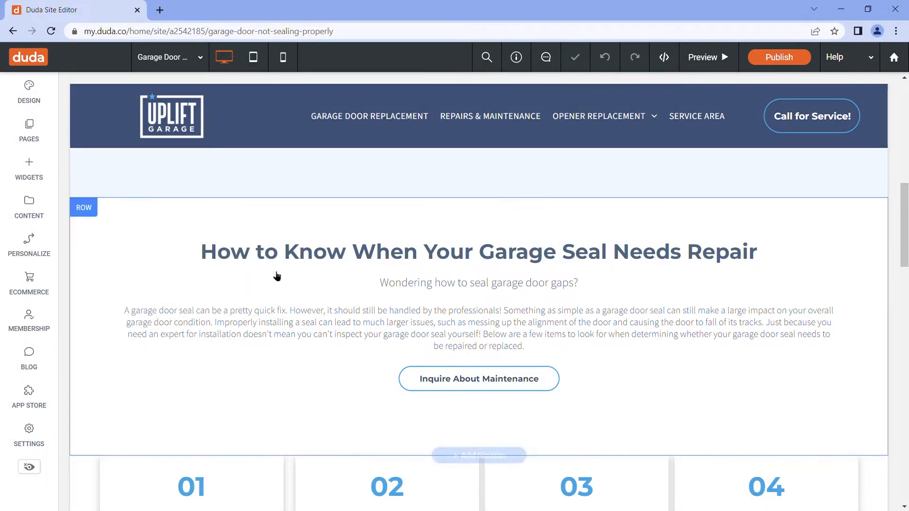
- Switch the editor to the REPAIRS & MAINTENANCE page and close the page list
{"action": "left_click", "coordinate": [26, 133]}
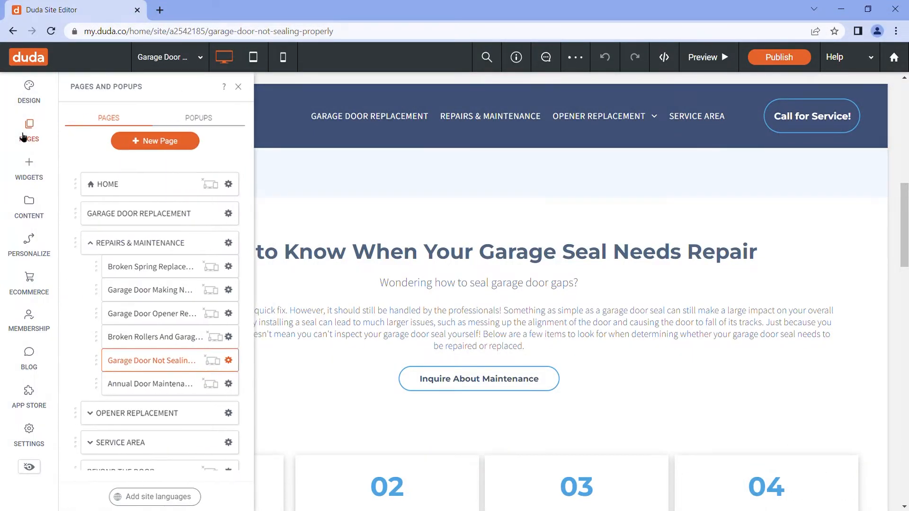
{"action": "left_click", "coordinate": [157, 243]}
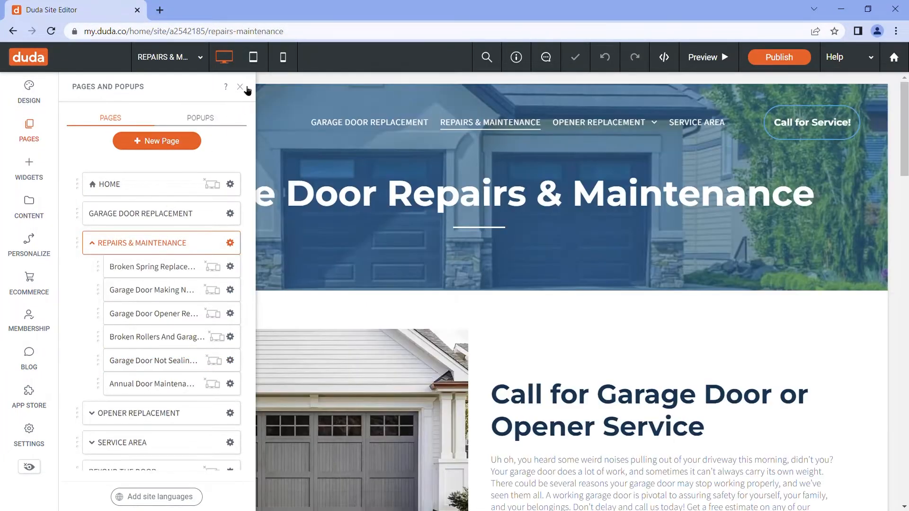
{"action": "left_click", "coordinate": [245, 89]}
- Paste the copied row directly above the blue Request Annual Maintenance row
{"action": "scroll", "coordinate": [443, 251], "scroll_direction": "down", "scroll_amount": 10}
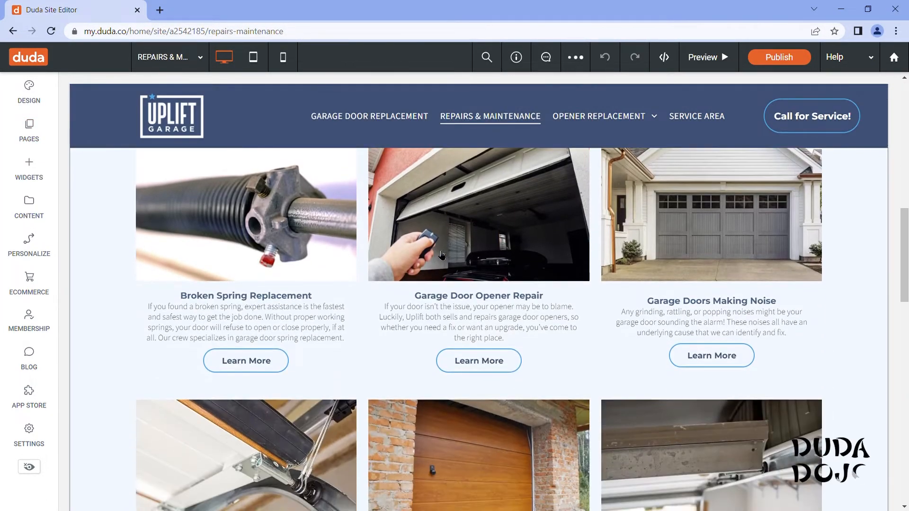
{"action": "scroll", "coordinate": [442, 256], "scroll_direction": "down", "scroll_amount": 10}
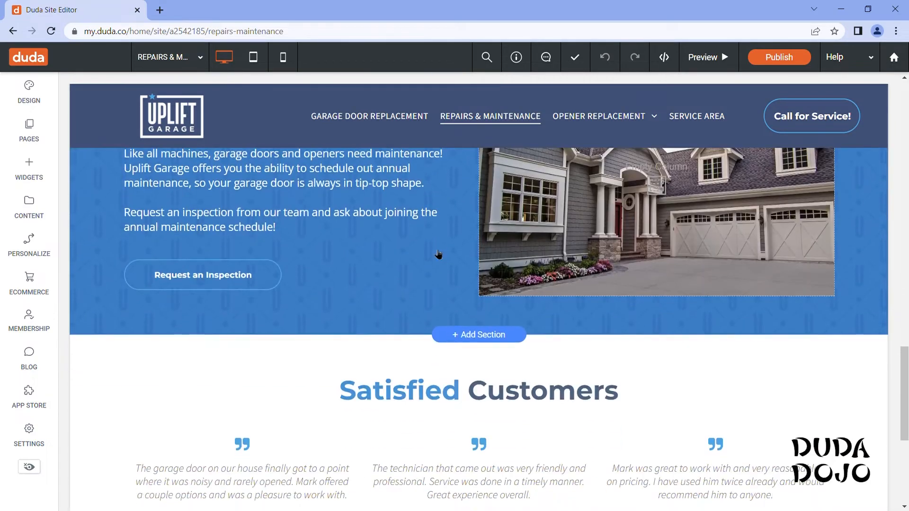
{"action": "scroll", "coordinate": [409, 265], "scroll_direction": "up", "scroll_amount": 5}
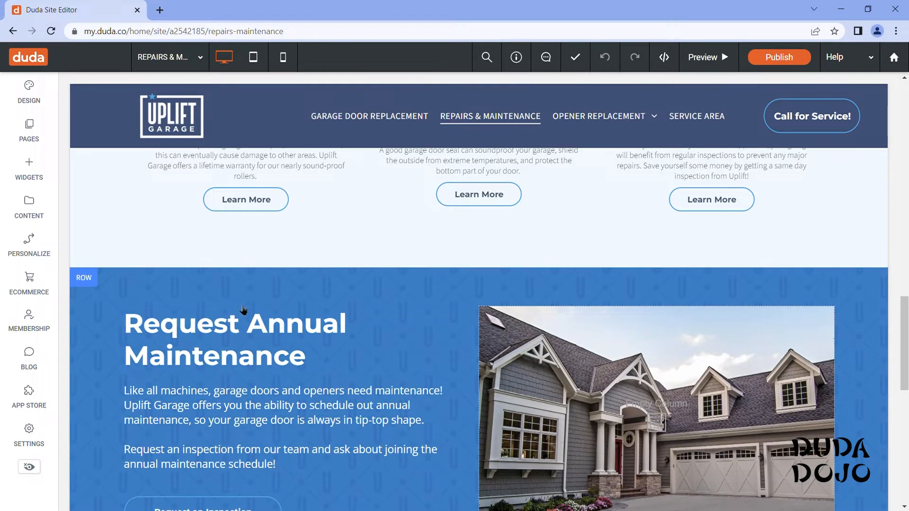
{"action": "scroll", "coordinate": [243, 308], "scroll_direction": "up", "scroll_amount": 10}
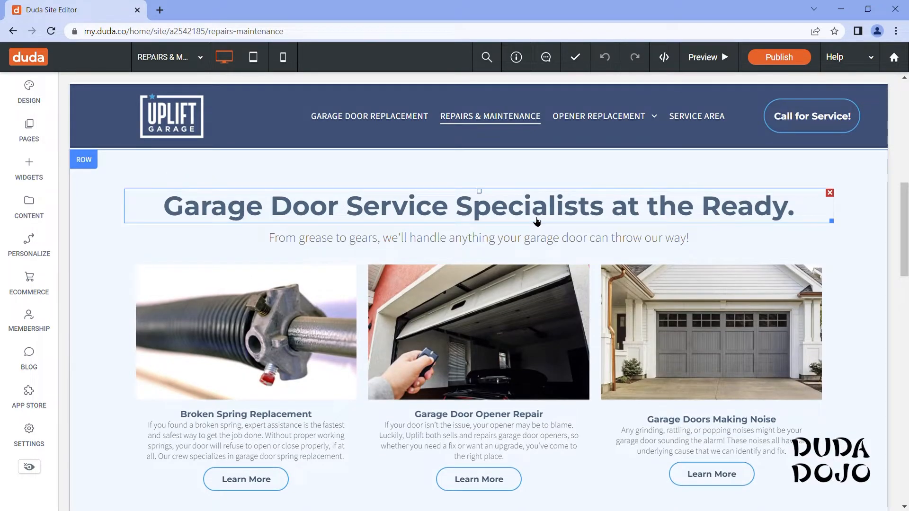
{"action": "scroll", "coordinate": [433, 296], "scroll_direction": "down", "scroll_amount": 8}
{"action": "scroll", "coordinate": [429, 296], "scroll_direction": "down", "scroll_amount": 2}
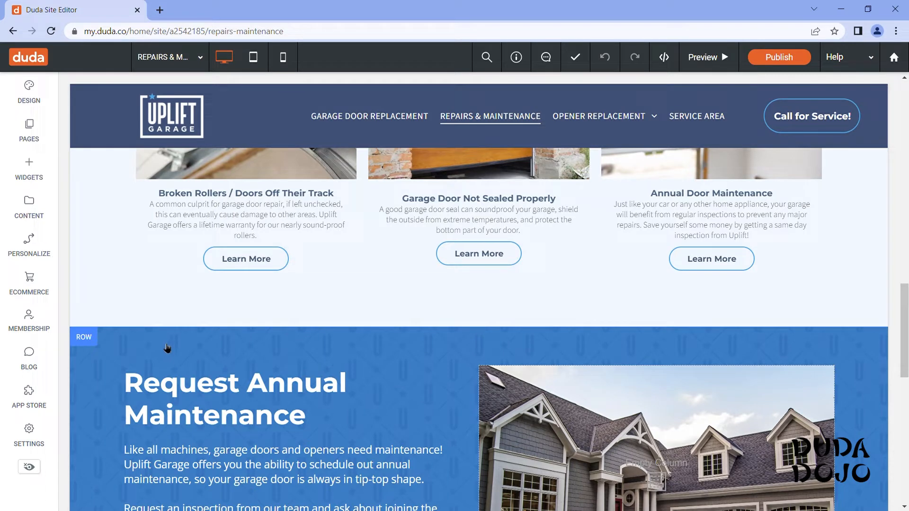
{"action": "left_click", "coordinate": [88, 338]}
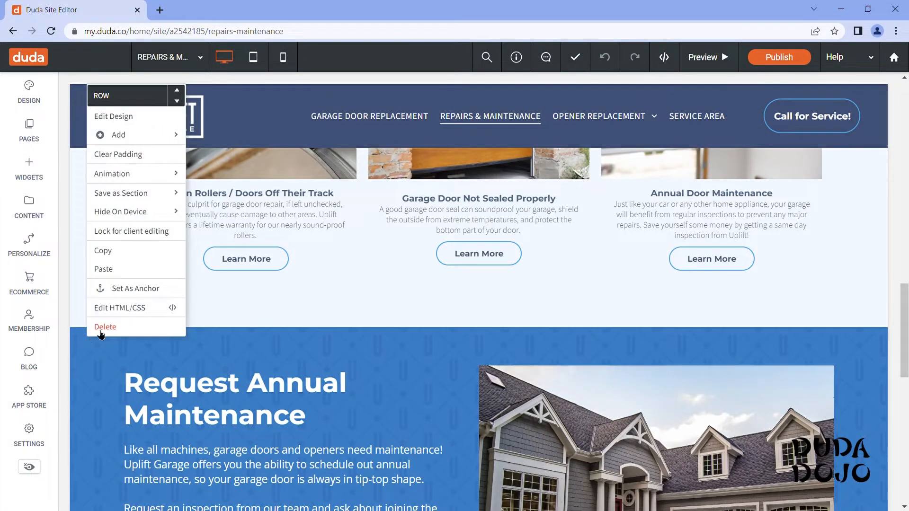
{"action": "left_click", "coordinate": [117, 273]}
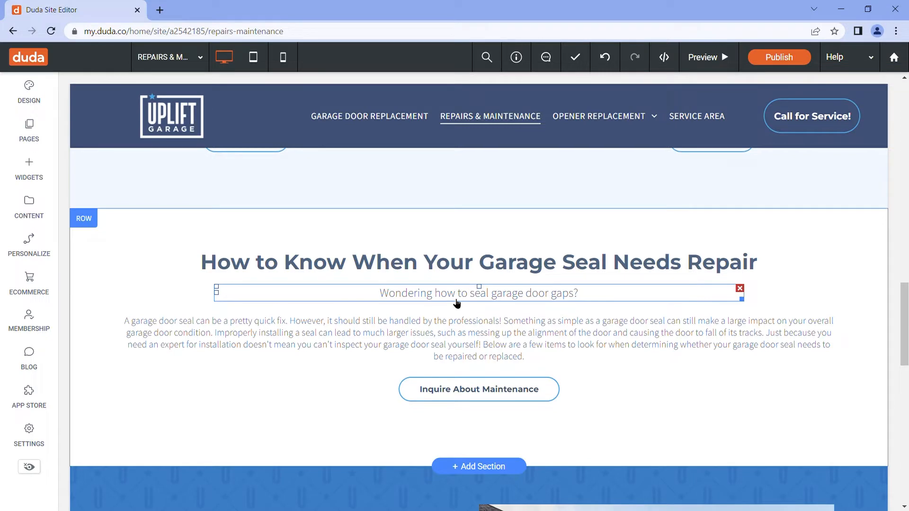
- Examine the pasted garage seal row together with the service cards above and the Request Annual Maintenance row below
{"action": "scroll", "coordinate": [457, 299], "scroll_direction": "down", "scroll_amount": 8}
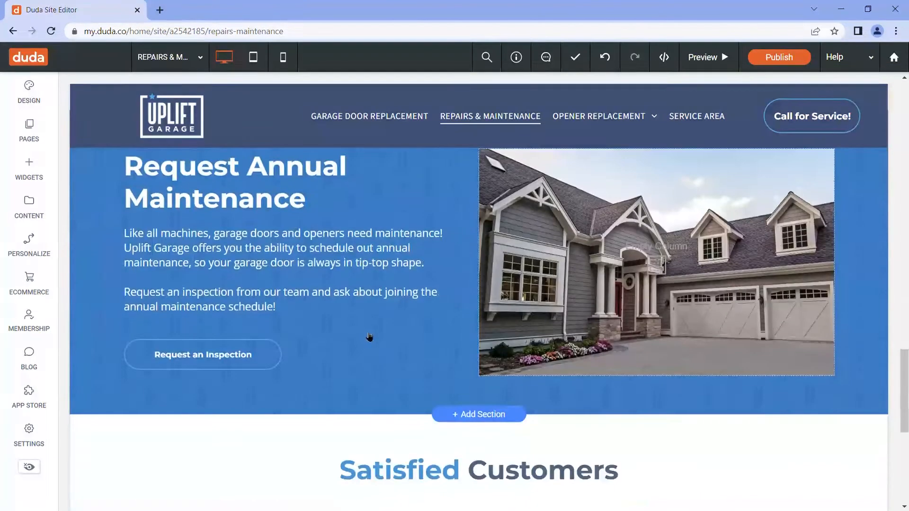
{"action": "scroll", "coordinate": [368, 329], "scroll_direction": "up", "scroll_amount": 1}
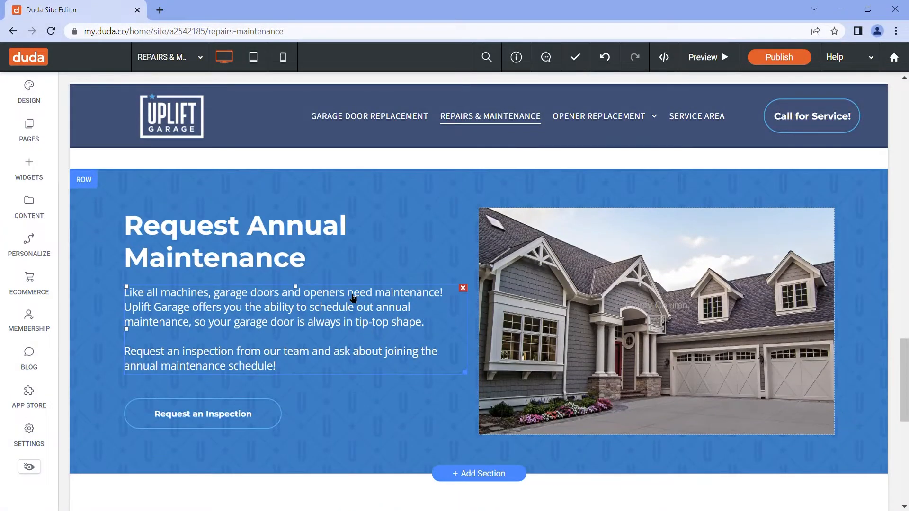
{"action": "scroll", "coordinate": [353, 297], "scroll_direction": "up", "scroll_amount": 18}
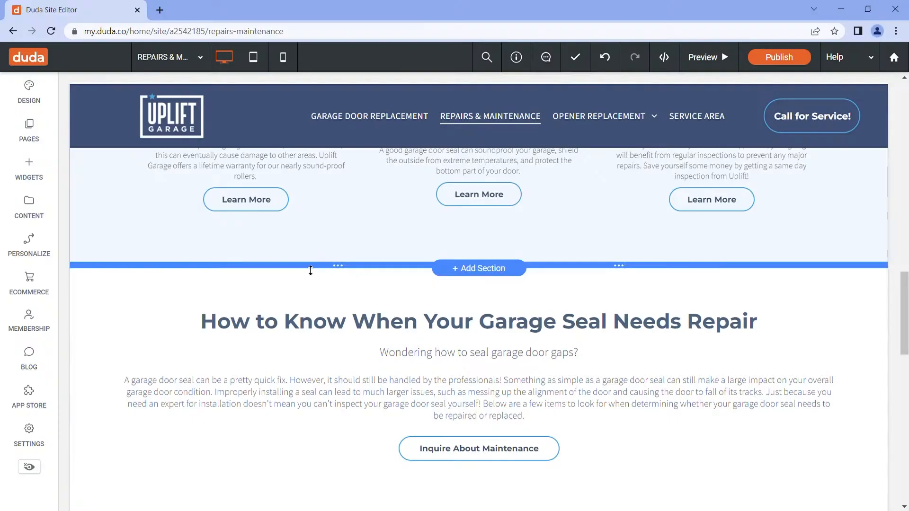
{"action": "left_click", "coordinate": [340, 319]}
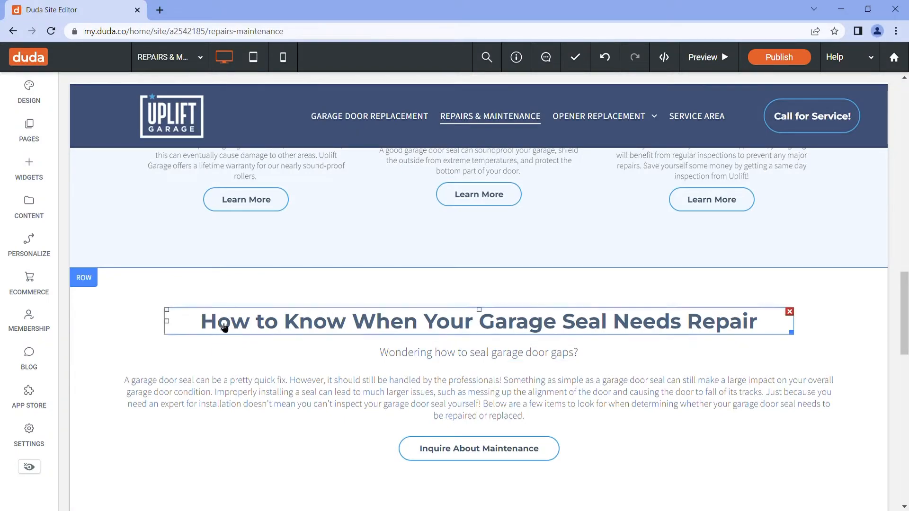
{"action": "scroll", "coordinate": [477, 338], "scroll_direction": "up", "scroll_amount": 10}
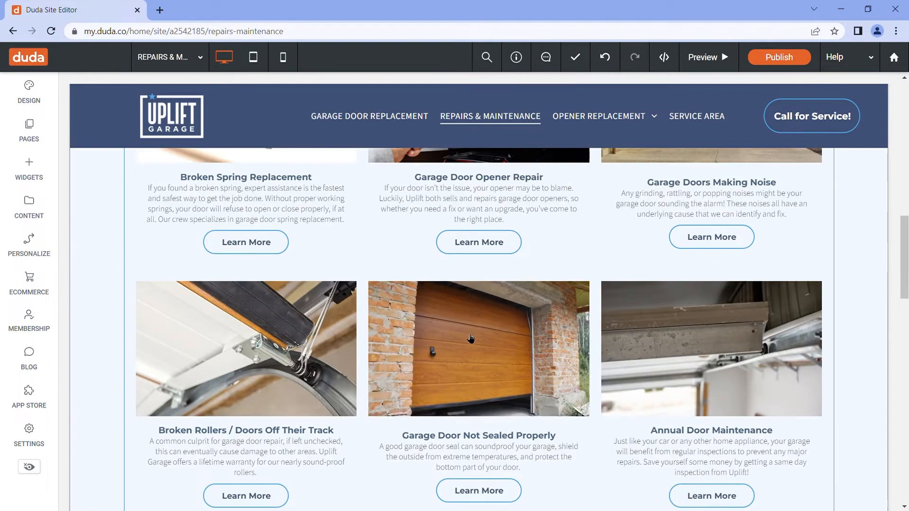
{"action": "scroll", "coordinate": [463, 332], "scroll_direction": "down", "scroll_amount": 15}
{"action": "scroll", "coordinate": [464, 332], "scroll_direction": "down", "scroll_amount": 4}
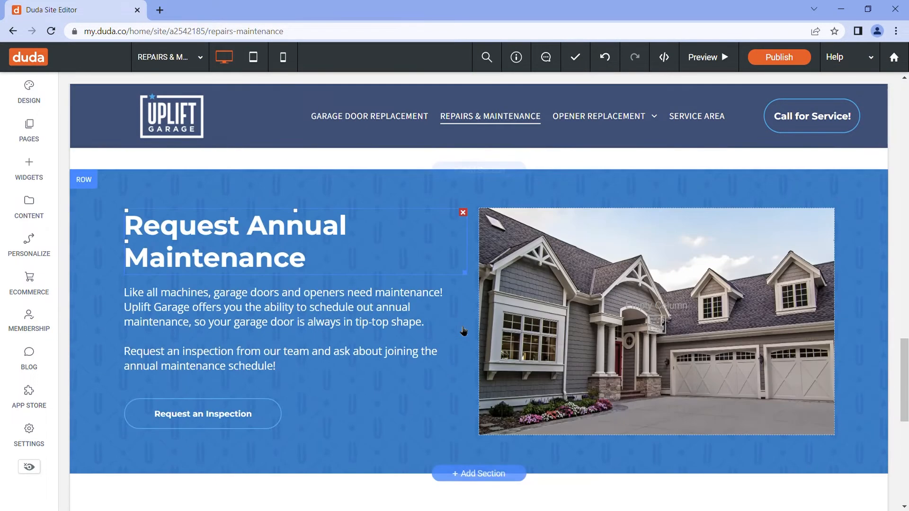
{"action": "scroll", "coordinate": [464, 330], "scroll_direction": "up", "scroll_amount": 8}
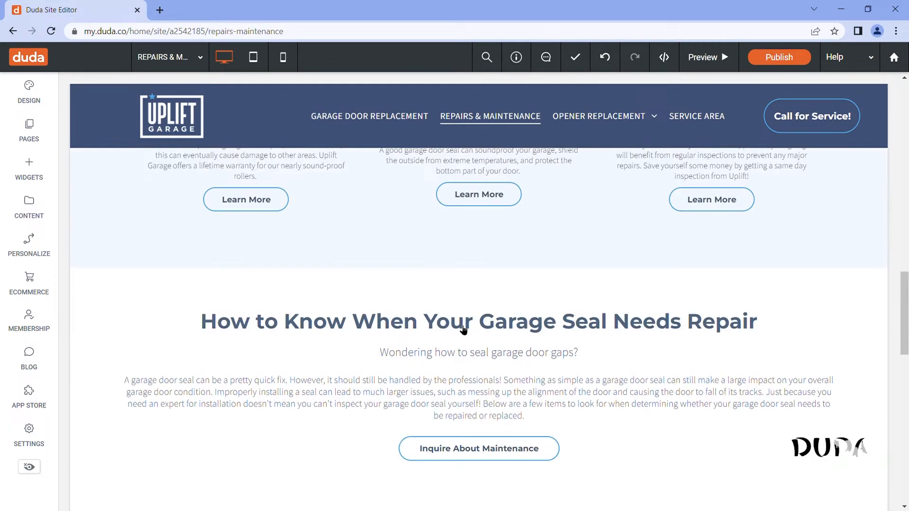
- Start a new section between the service cards and the pasted garage seal row, and show the Contact Us templates
{"action": "mouse_move", "coordinate": [485, 260]}
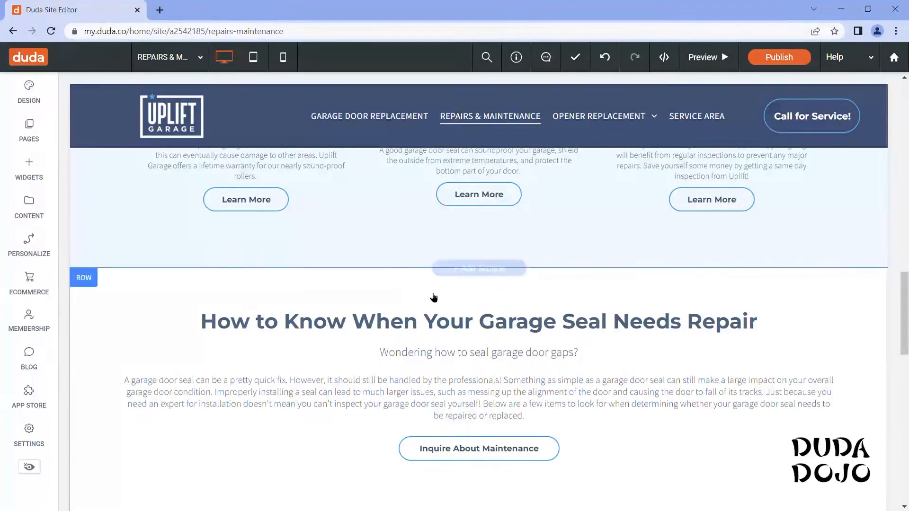
{"action": "left_click", "coordinate": [481, 270]}
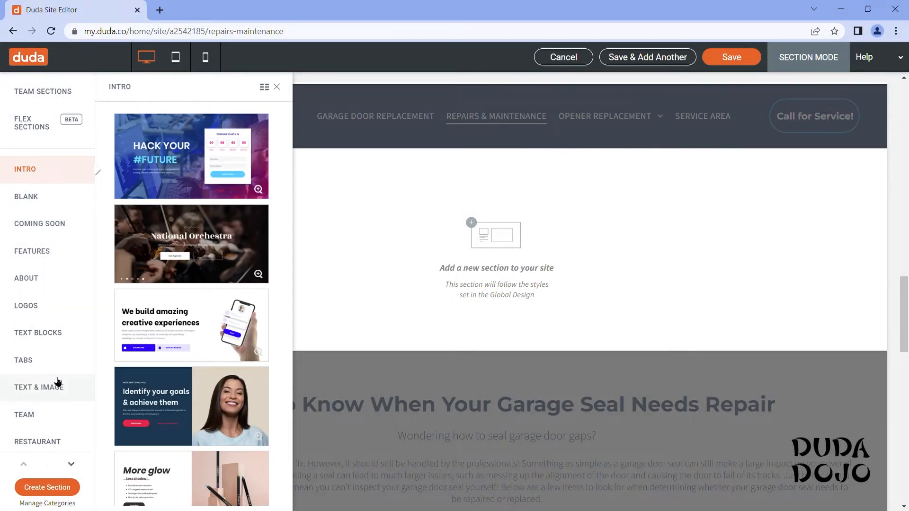
{"action": "left_click", "coordinate": [71, 464]}
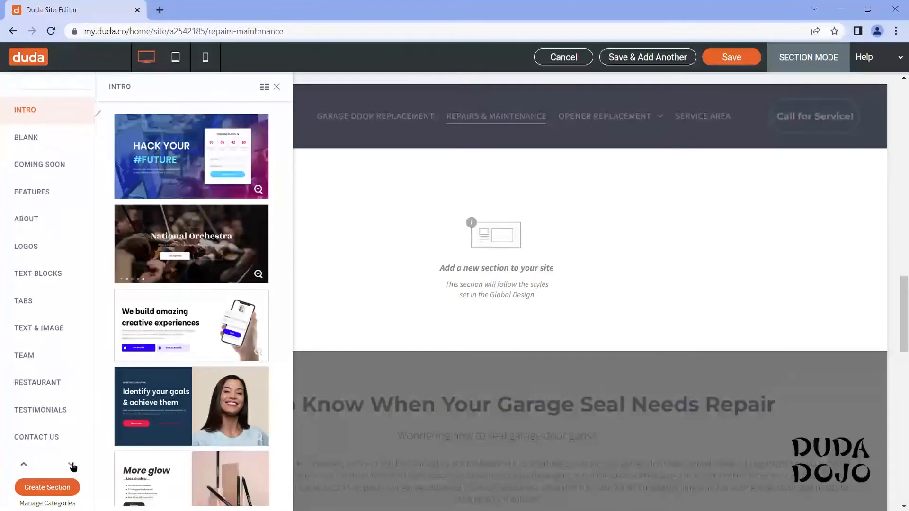
{"action": "left_click", "coordinate": [71, 464]}
{"action": "left_click", "coordinate": [28, 376]}
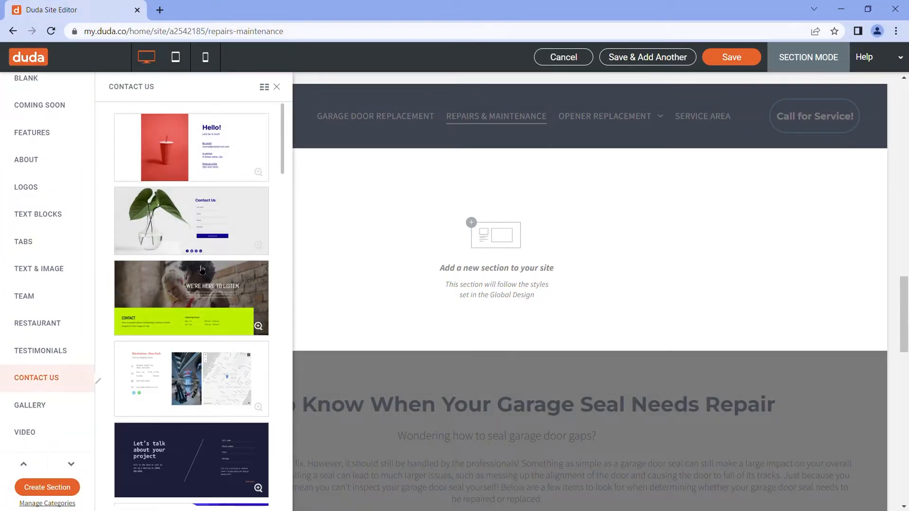
- Place the Contact Us template with a map beside a contact form in the new section
{"action": "scroll", "coordinate": [201, 270], "scroll_direction": "down", "scroll_amount": 6}
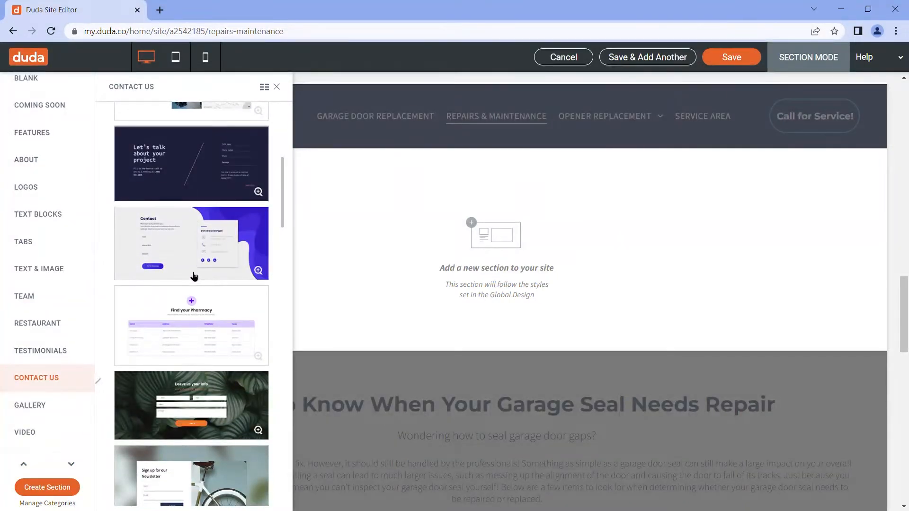
{"action": "scroll", "coordinate": [194, 276], "scroll_direction": "down", "scroll_amount": 3}
{"action": "scroll", "coordinate": [222, 284], "scroll_direction": "down", "scroll_amount": 3}
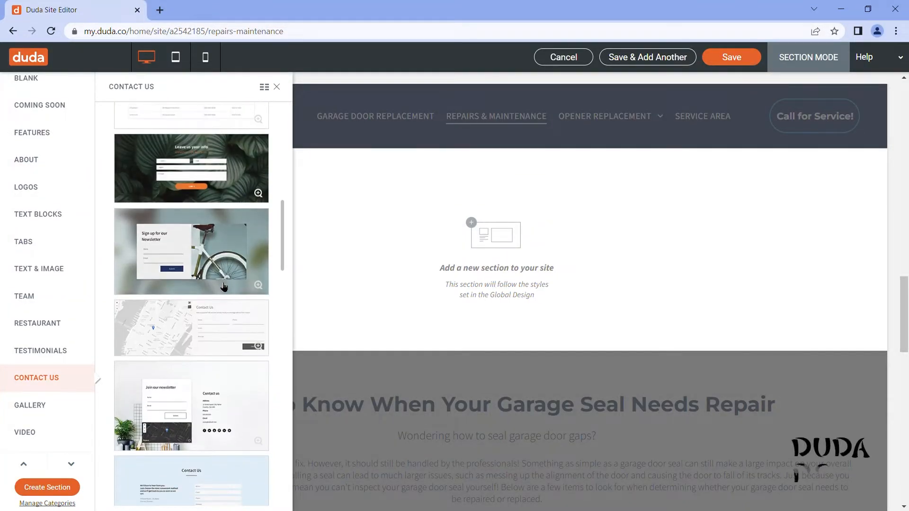
{"action": "scroll", "coordinate": [223, 287], "scroll_direction": "down", "scroll_amount": 1}
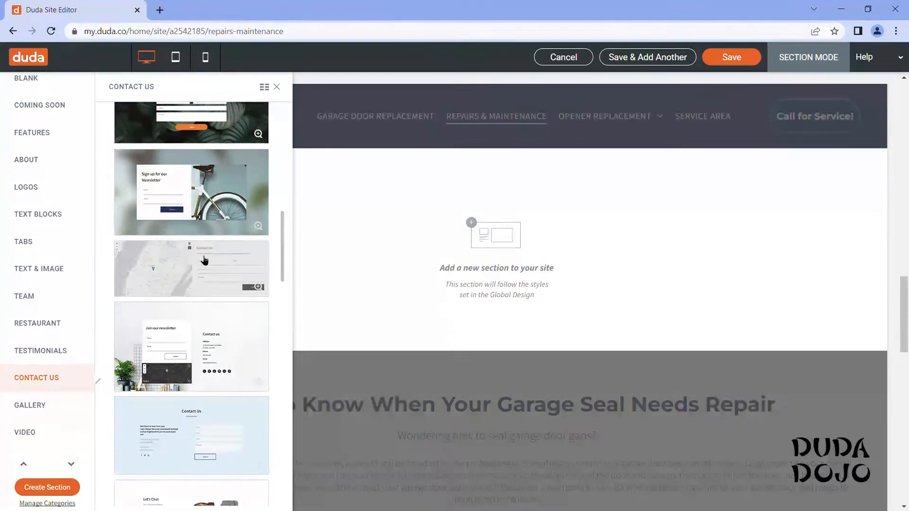
{"action": "left_click", "coordinate": [183, 265]}
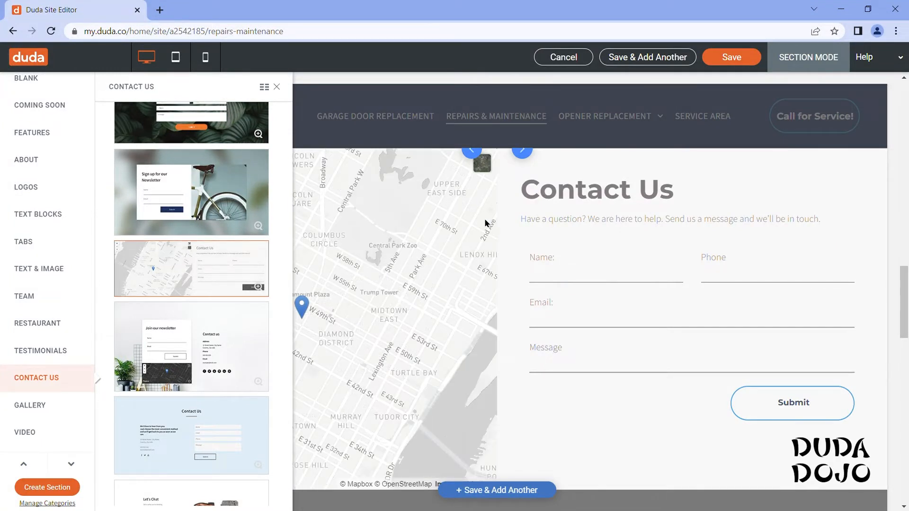
- Cycle through the following Contact Us templates and settle on the light blue one with contact details, social icons and a form
{"action": "left_click", "coordinate": [526, 157]}
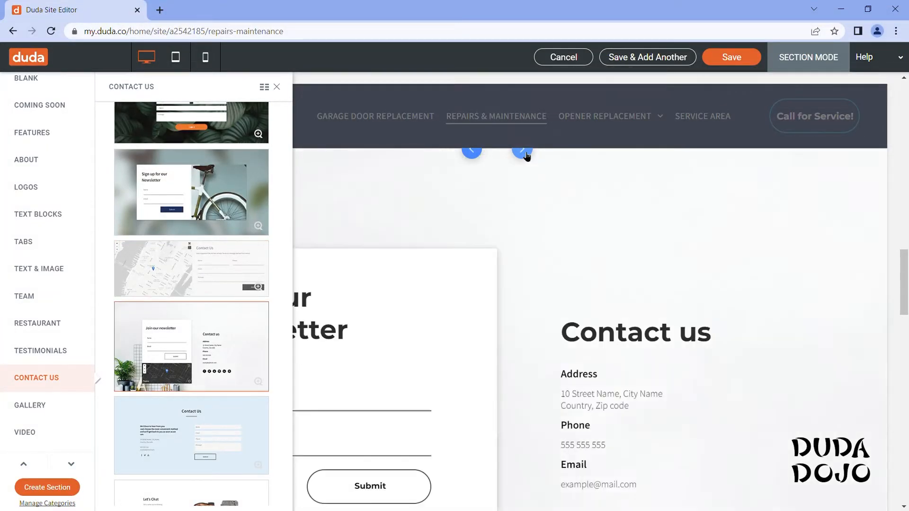
{"action": "left_click", "coordinate": [525, 156]}
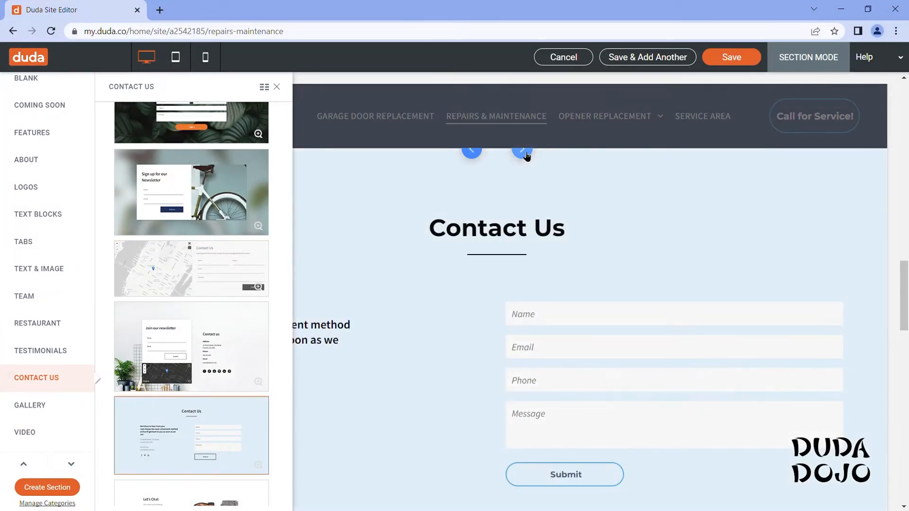
{"action": "left_click", "coordinate": [526, 156]}
{"action": "scroll", "coordinate": [525, 216], "scroll_direction": "up", "scroll_amount": 4}
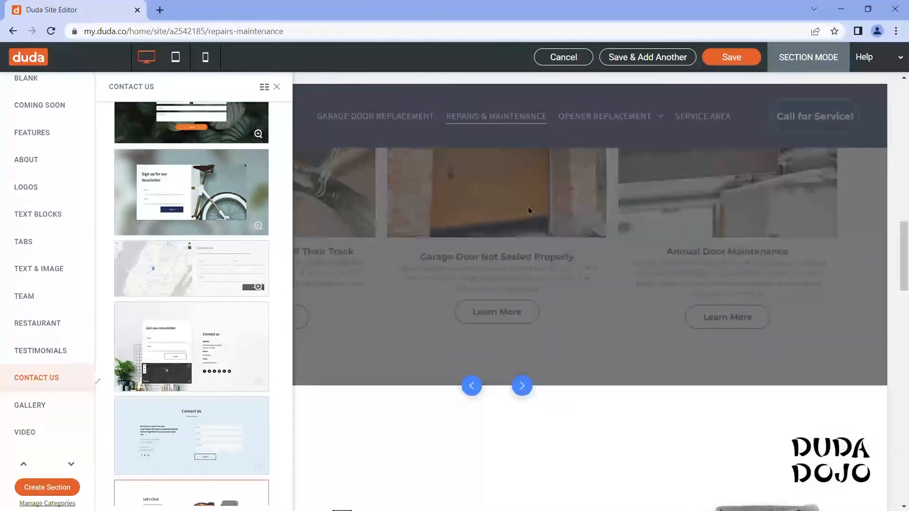
{"action": "scroll", "coordinate": [526, 210], "scroll_direction": "down", "scroll_amount": 7}
{"action": "scroll", "coordinate": [496, 199], "scroll_direction": "up", "scroll_amount": 4}
{"action": "left_click", "coordinate": [475, 204]}
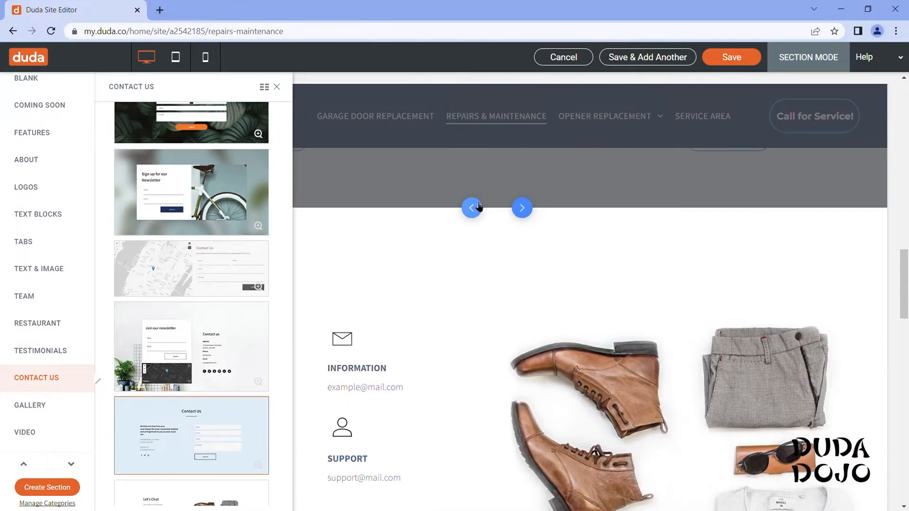
{"action": "scroll", "coordinate": [414, 249], "scroll_direction": "down", "scroll_amount": 3}
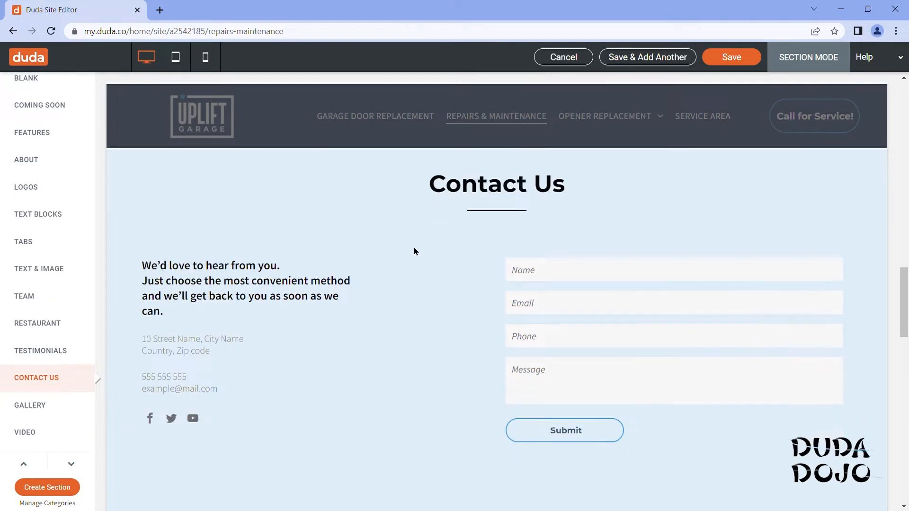
{"action": "scroll", "coordinate": [415, 249], "scroll_direction": "up", "scroll_amount": 2}
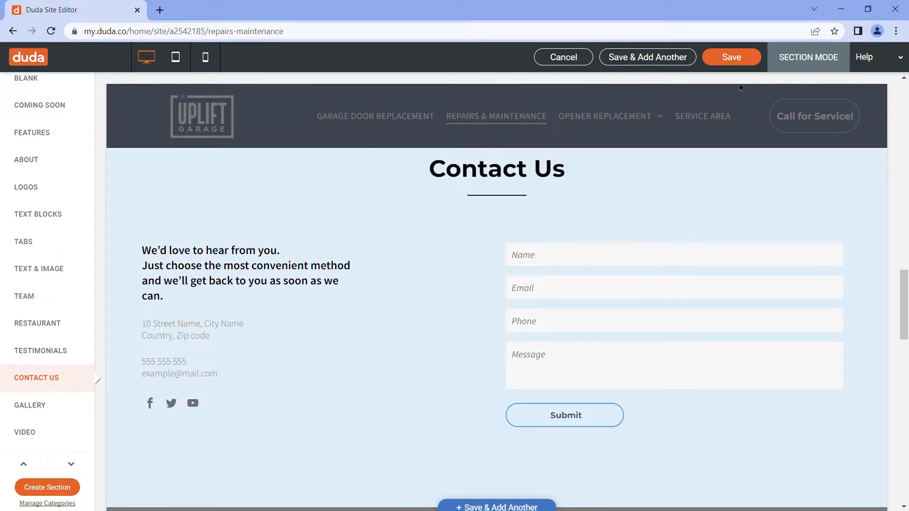
- Save the light blue Contact Us section to the page and review its heading, contact details, social icons and form in place
{"action": "left_click", "coordinate": [731, 58]}
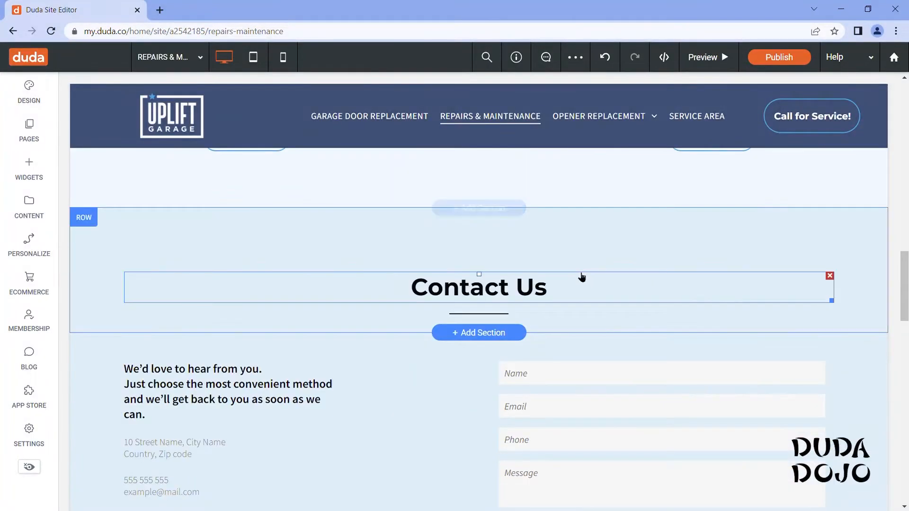
{"action": "scroll", "coordinate": [493, 370], "scroll_direction": "down", "scroll_amount": 2}
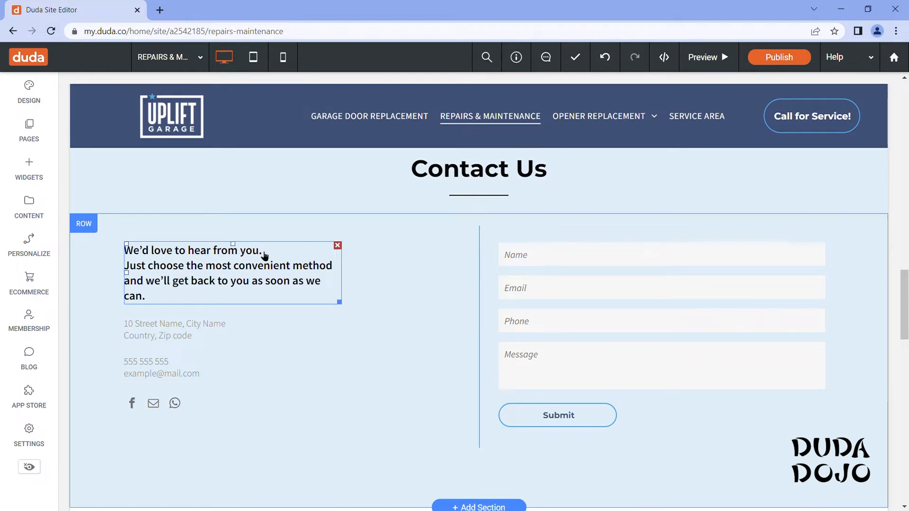
{"action": "scroll", "coordinate": [383, 256], "scroll_direction": "up", "scroll_amount": 1}
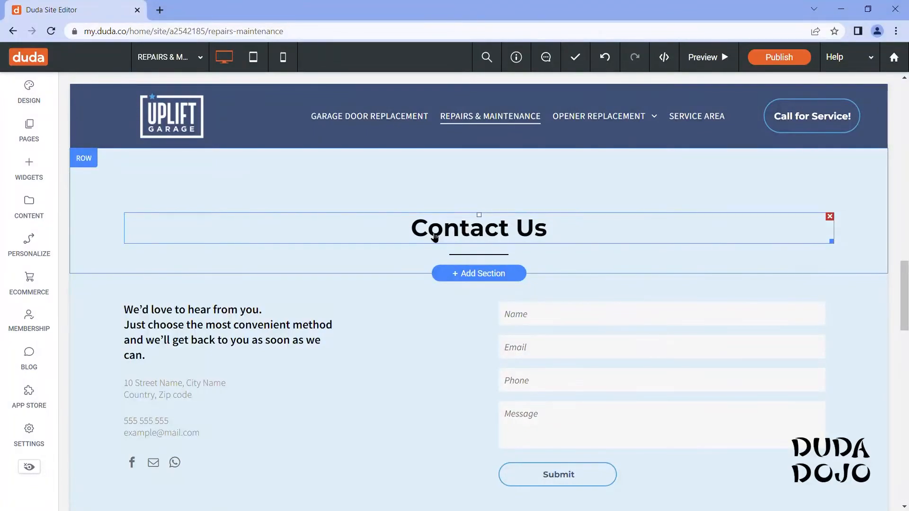
{"action": "scroll", "coordinate": [433, 238], "scroll_direction": "up", "scroll_amount": 8}
{"action": "scroll", "coordinate": [431, 238], "scroll_direction": "down", "scroll_amount": 7}
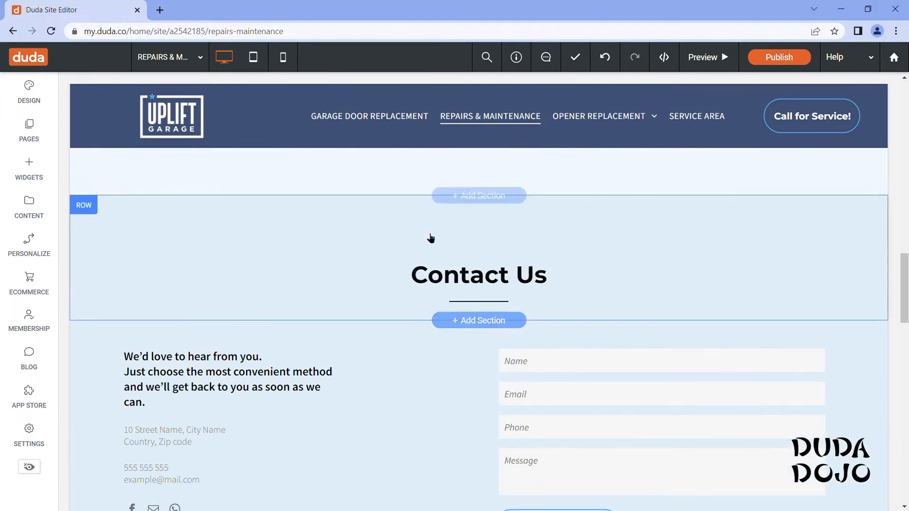
{"action": "scroll", "coordinate": [430, 237], "scroll_direction": "down", "scroll_amount": 1}
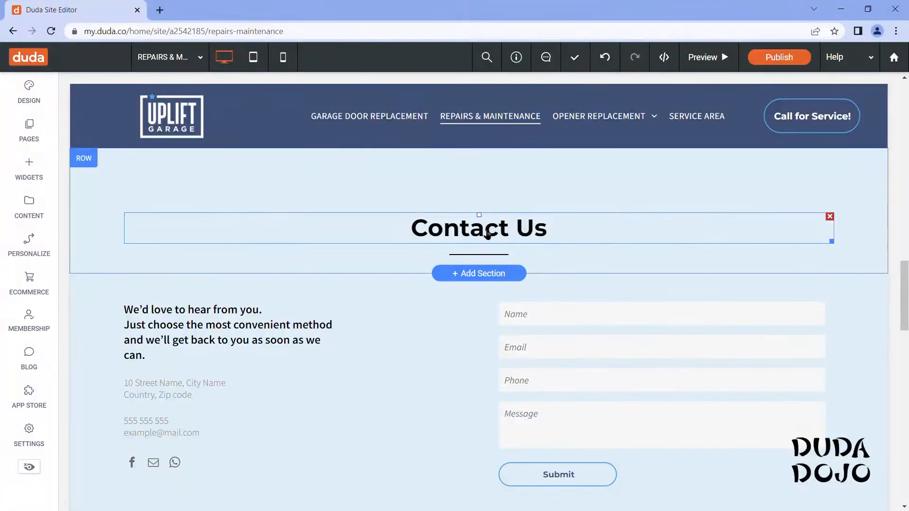
{"action": "key", "text": "Delete"}
{"action": "left_click", "coordinate": [674, 226]}
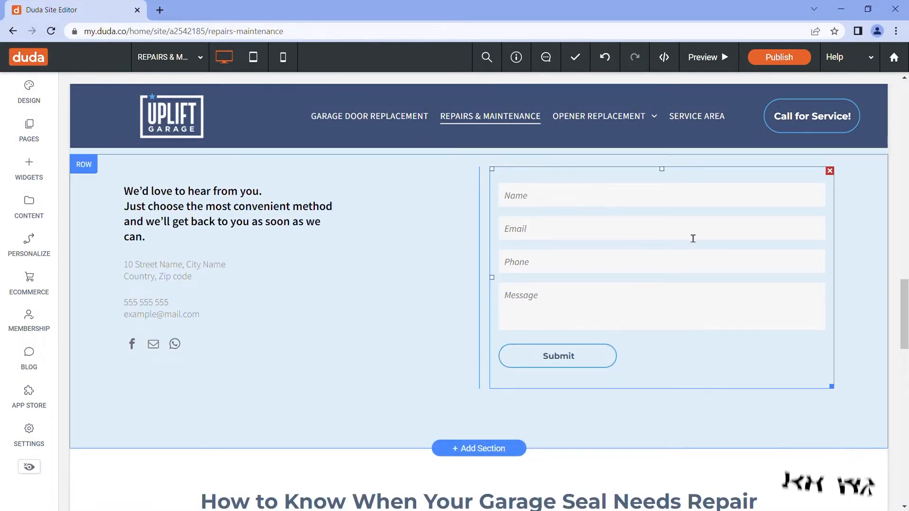